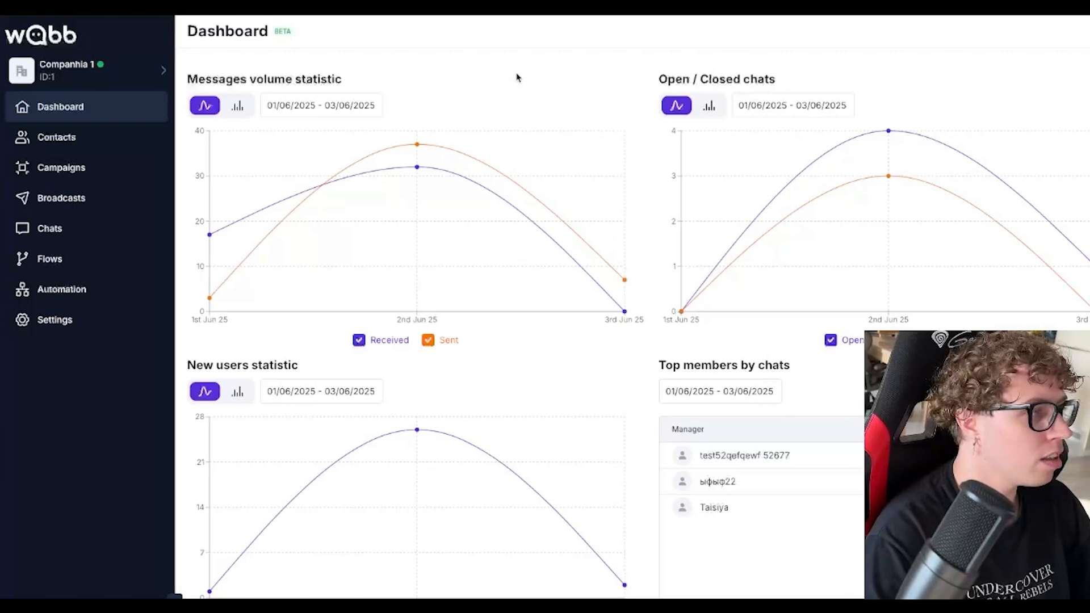
- Open Demo Flow from the list of flows
{"action": "left_click", "coordinate": [63, 261]}
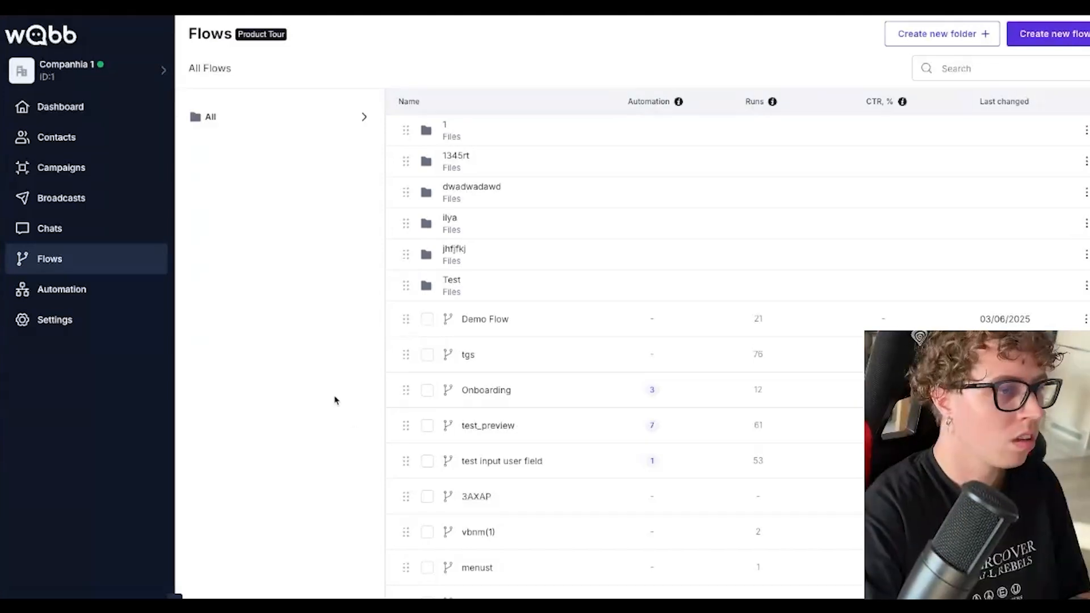
{"action": "left_click", "coordinate": [487, 320]}
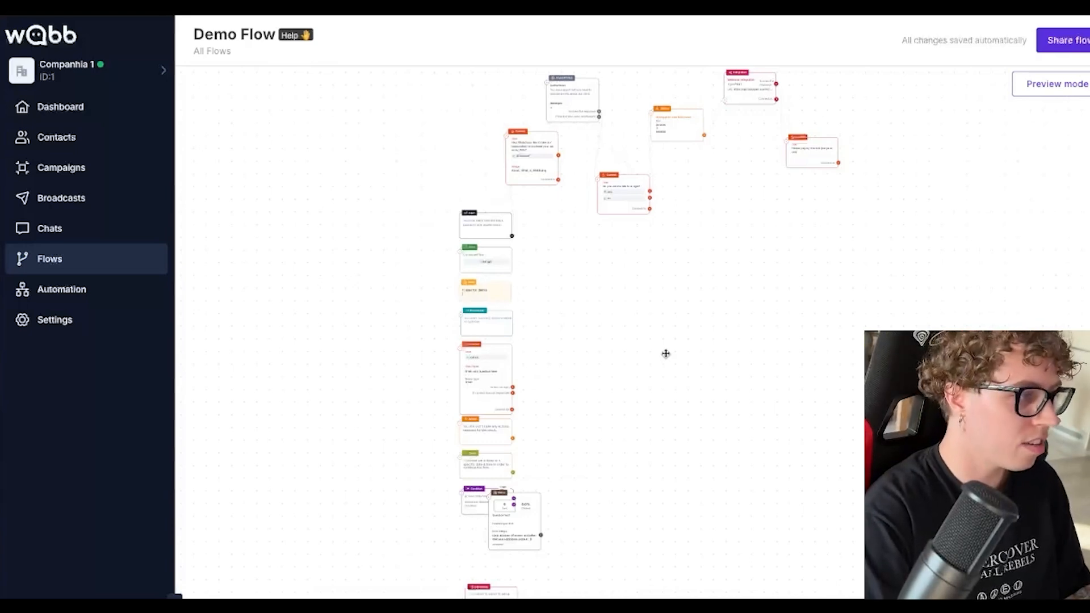
- Examine the connected blocks of the flow and the unconnected sample blocks beneath Start
{"action": "scroll", "coordinate": [522, 445], "scroll_direction": "up", "scroll_amount": 3}
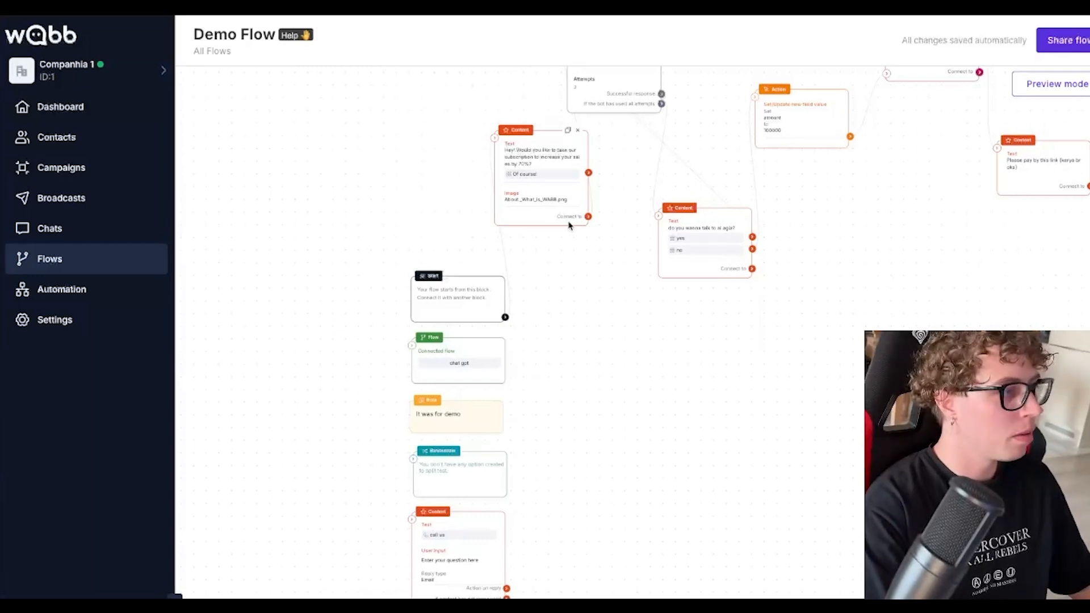
{"action": "scroll", "coordinate": [570, 226], "scroll_direction": "down", "scroll_amount": 1}
{"action": "left_click_drag", "start_coordinate": [813, 243], "coordinate": [674, 364]}
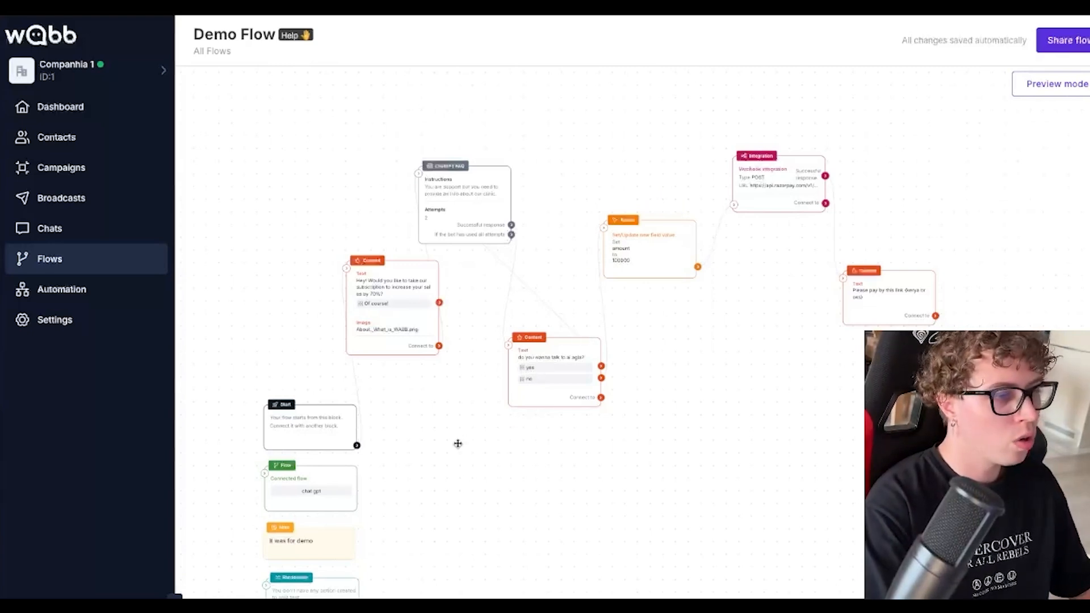
{"action": "left_click_drag", "start_coordinate": [458, 444], "coordinate": [531, 405]}
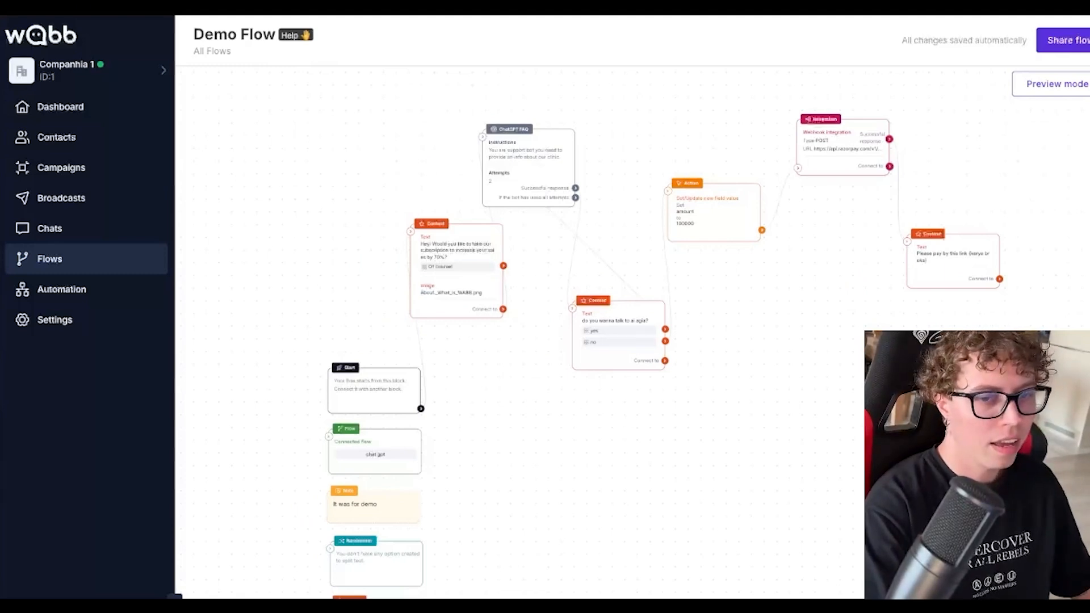
{"action": "left_click_drag", "start_coordinate": [458, 407], "coordinate": [640, 406]}
{"action": "scroll", "coordinate": [487, 428], "scroll_direction": "up", "scroll_amount": 2}
{"action": "scroll", "coordinate": [489, 427], "scroll_direction": "up", "scroll_amount": 2}
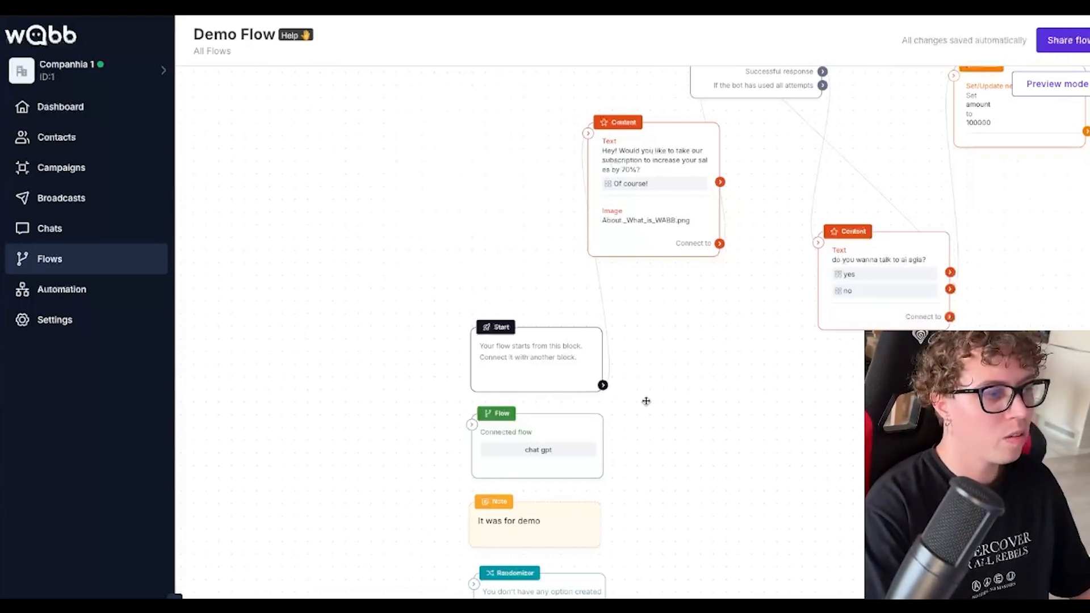
{"action": "scroll", "coordinate": [643, 429], "scroll_direction": "down", "scroll_amount": 3}
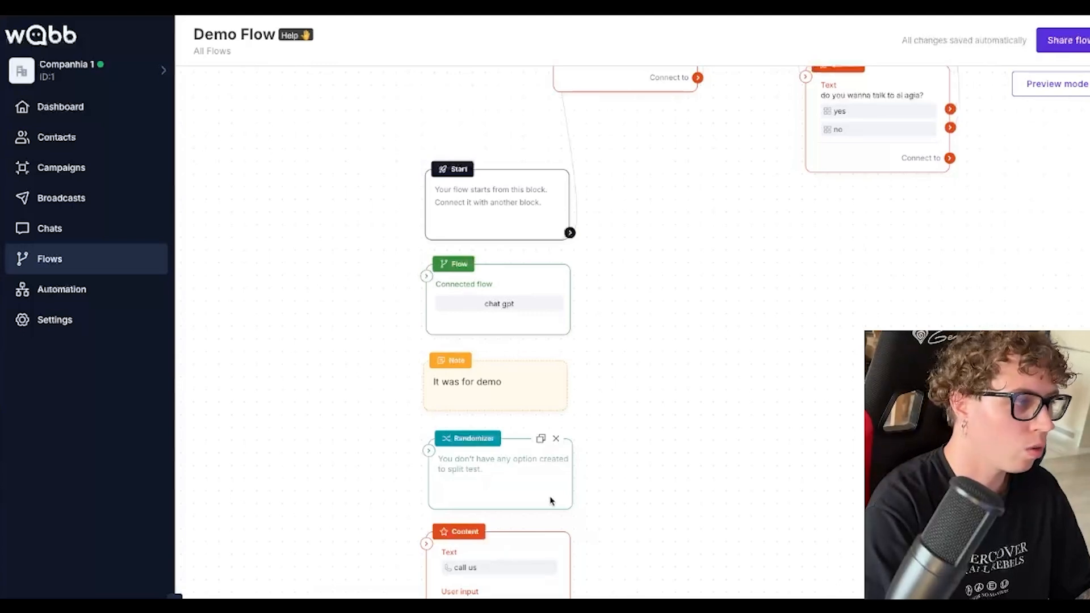
{"action": "scroll", "coordinate": [767, 496], "scroll_direction": "down", "scroll_amount": 5}
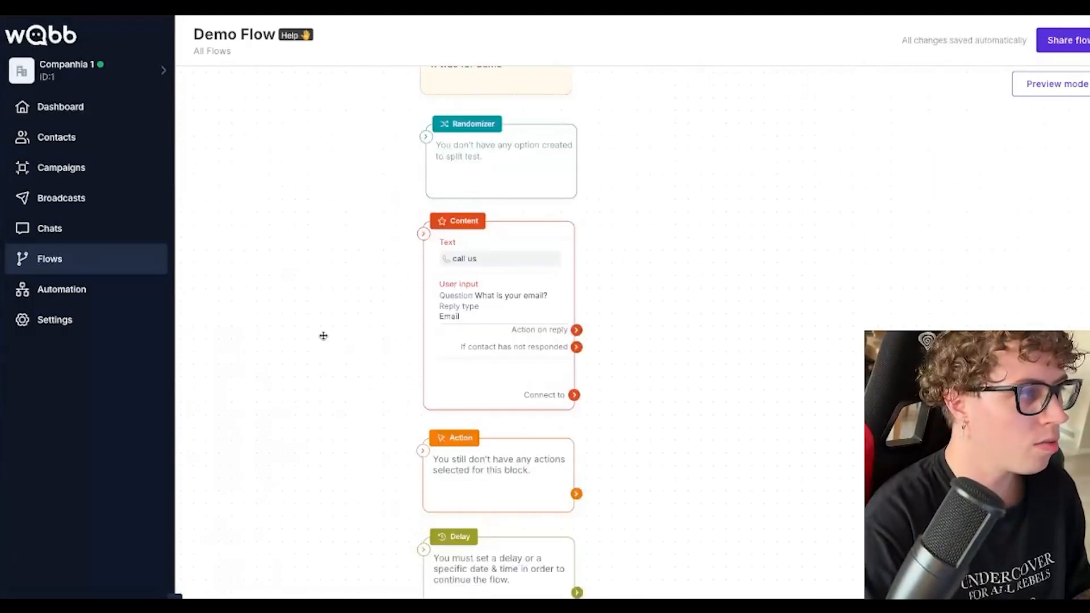
- Review the CTA types for a new button in the "call us" Content block, comparing Copy coupon code, Make call and Open website, and discard it
{"action": "left_click", "coordinate": [523, 297]}
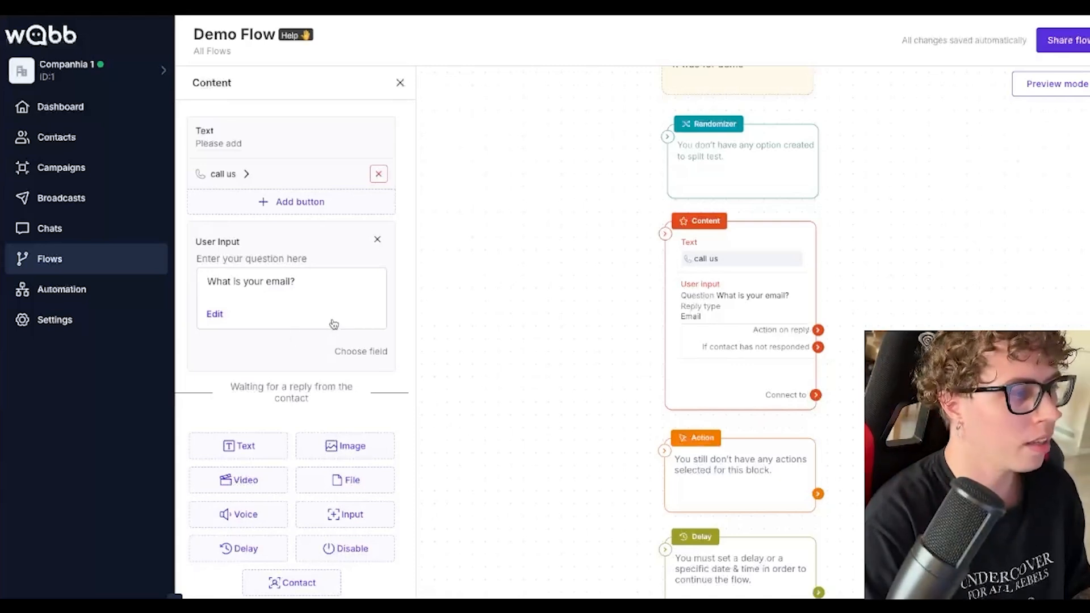
{"action": "left_click", "coordinate": [342, 201]}
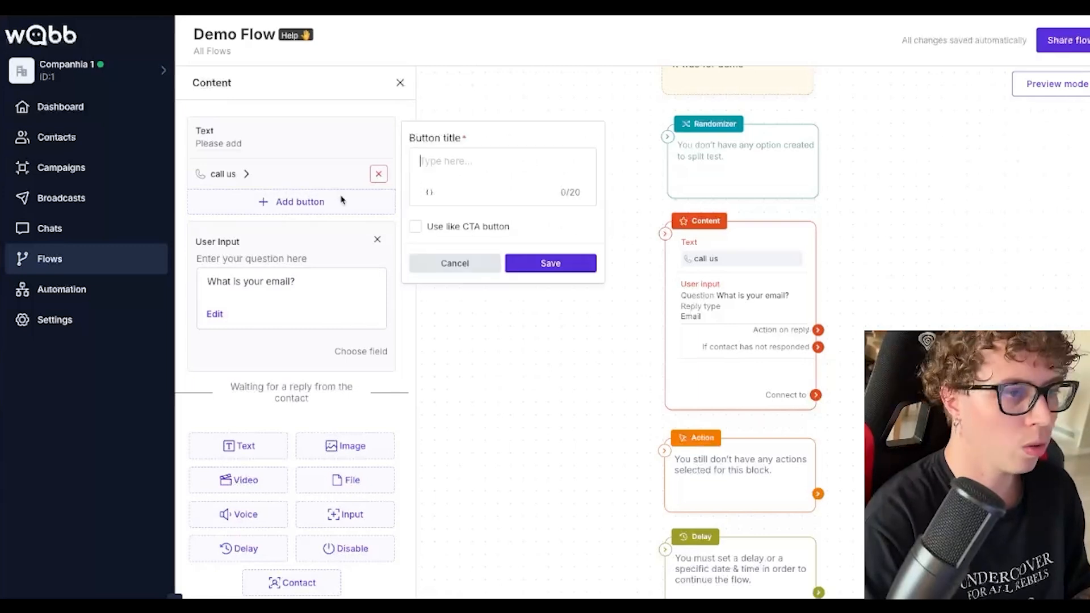
{"action": "left_click", "coordinate": [438, 227]}
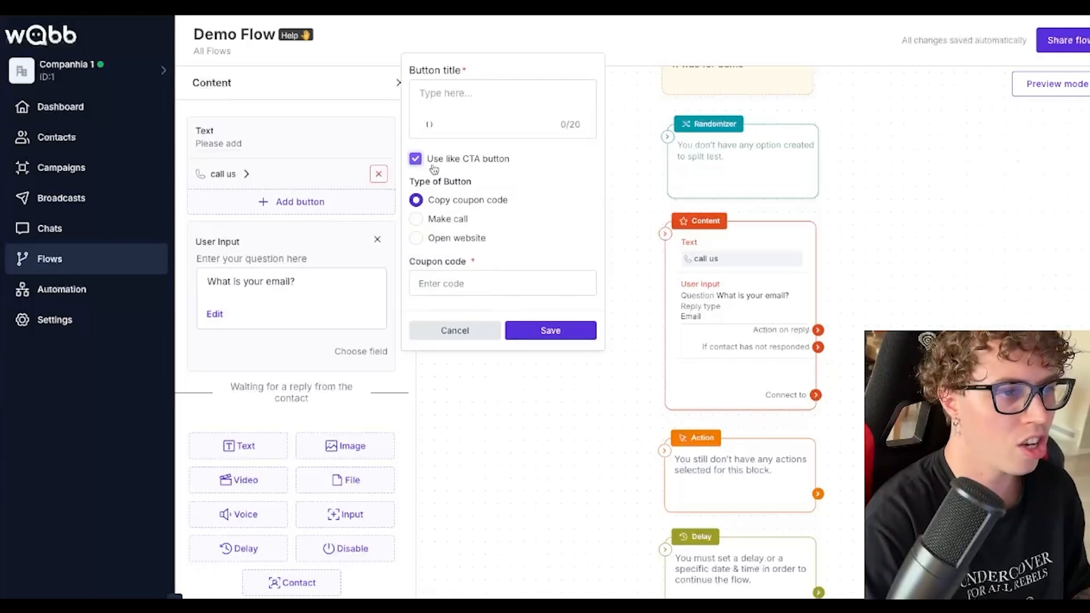
{"action": "left_click", "coordinate": [417, 219]}
{"action": "left_click", "coordinate": [418, 239]}
{"action": "left_click", "coordinate": [417, 219]}
{"action": "left_click", "coordinate": [416, 200]}
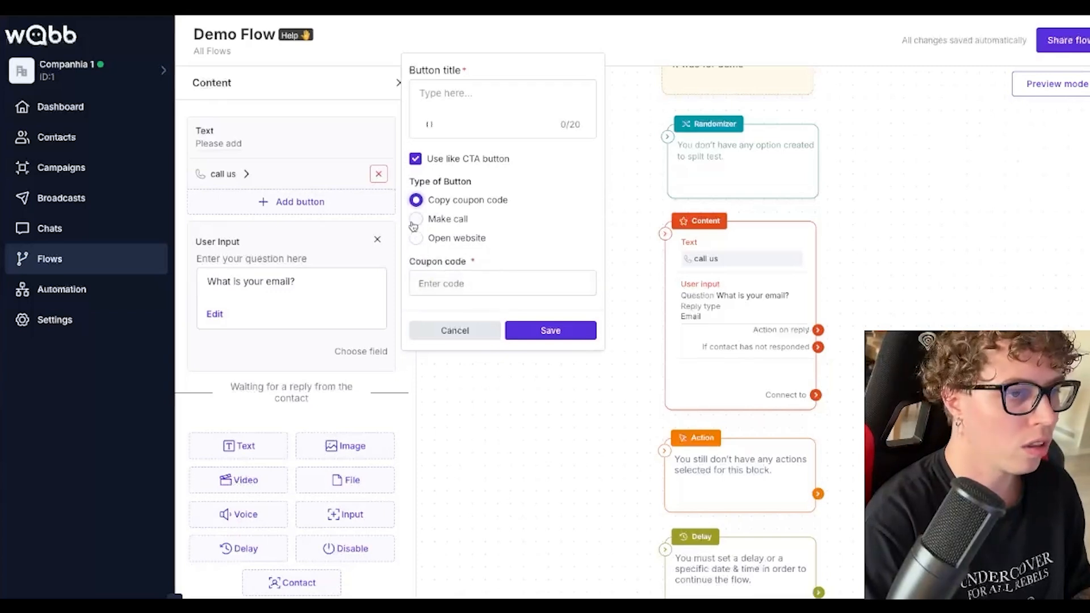
{"action": "left_click", "coordinate": [470, 333]}
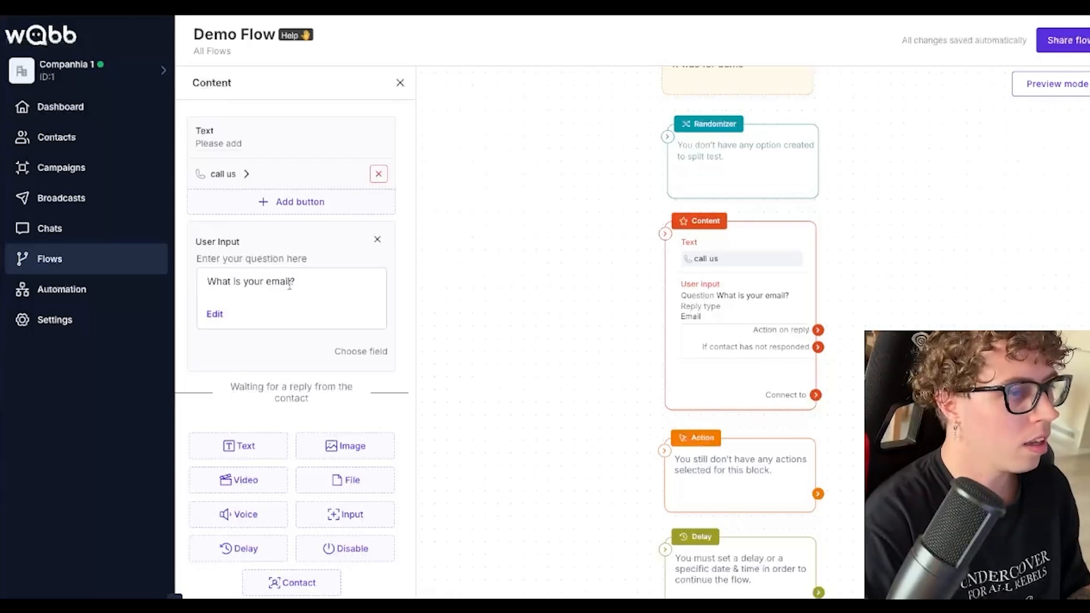
- Set the reply type of the "What is your email?" user input to Email
{"action": "left_click", "coordinate": [359, 353]}
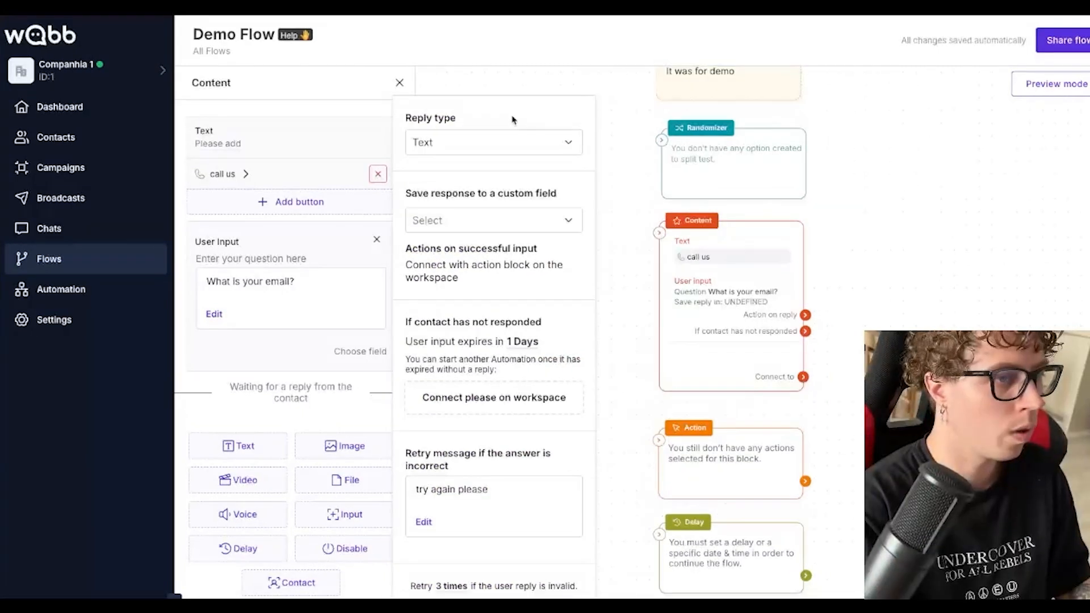
{"action": "left_click", "coordinate": [472, 143]}
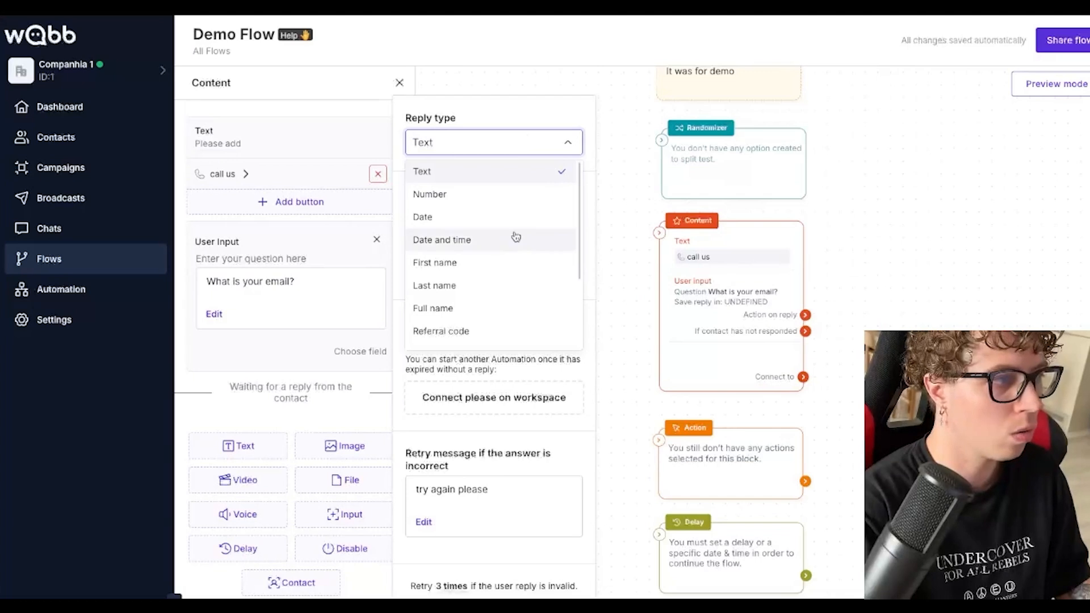
{"action": "scroll", "coordinate": [513, 240], "scroll_direction": "down", "scroll_amount": 2}
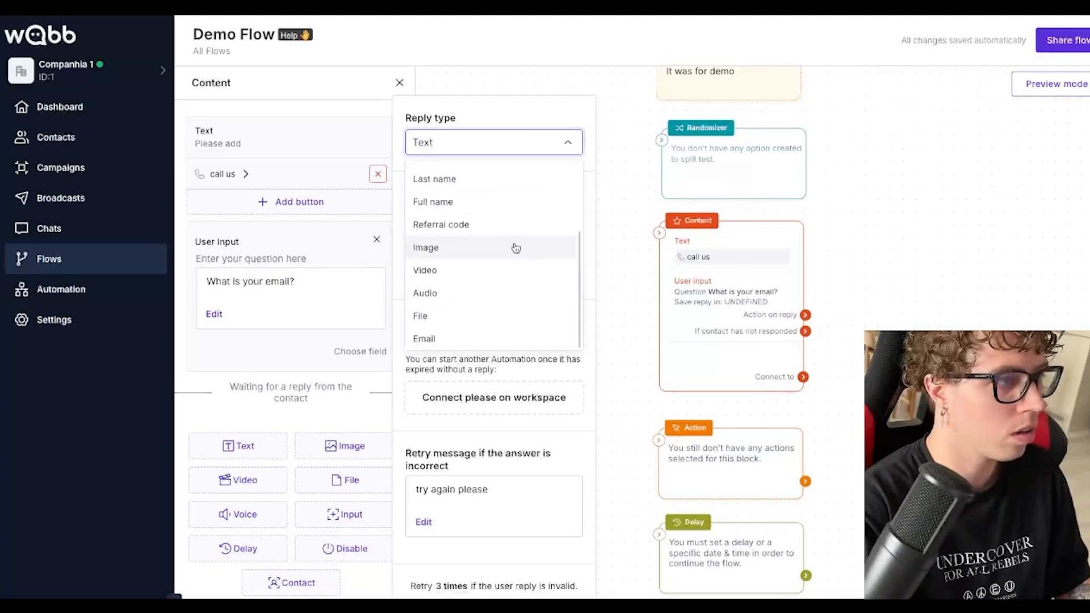
{"action": "left_click", "coordinate": [441, 339]}
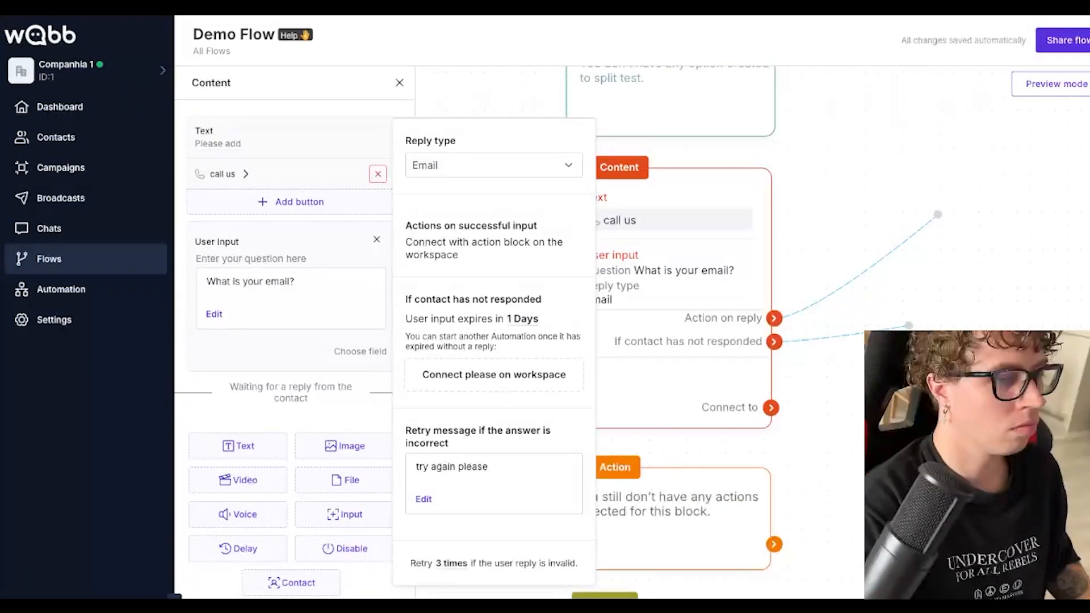
- Review the retry count options for invalid replies to the email question and leave the user input settings
{"action": "left_click", "coordinate": [430, 549]}
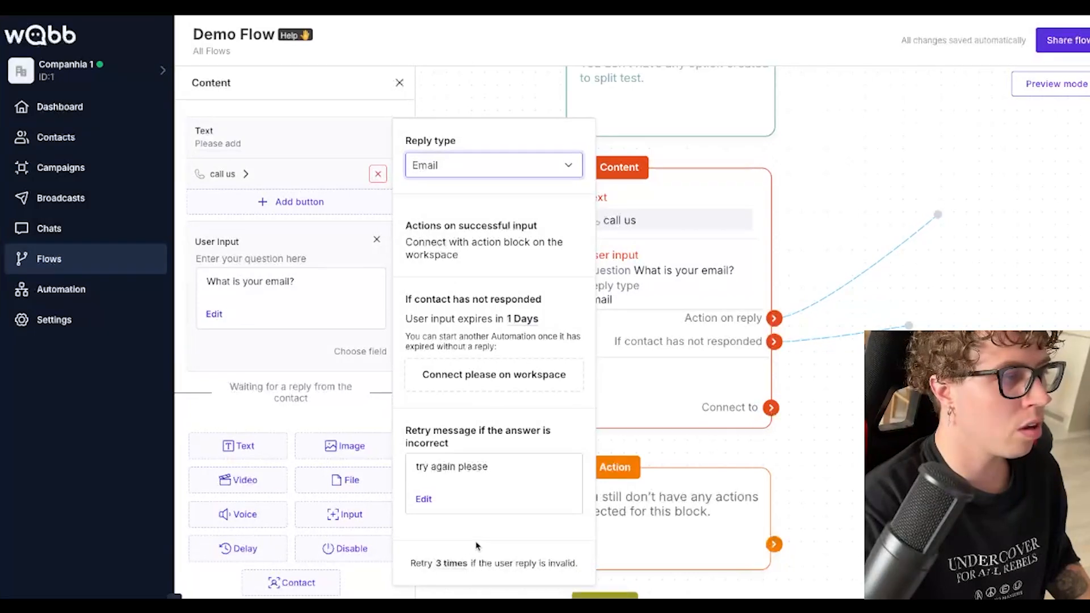
{"action": "left_click", "coordinate": [456, 565]}
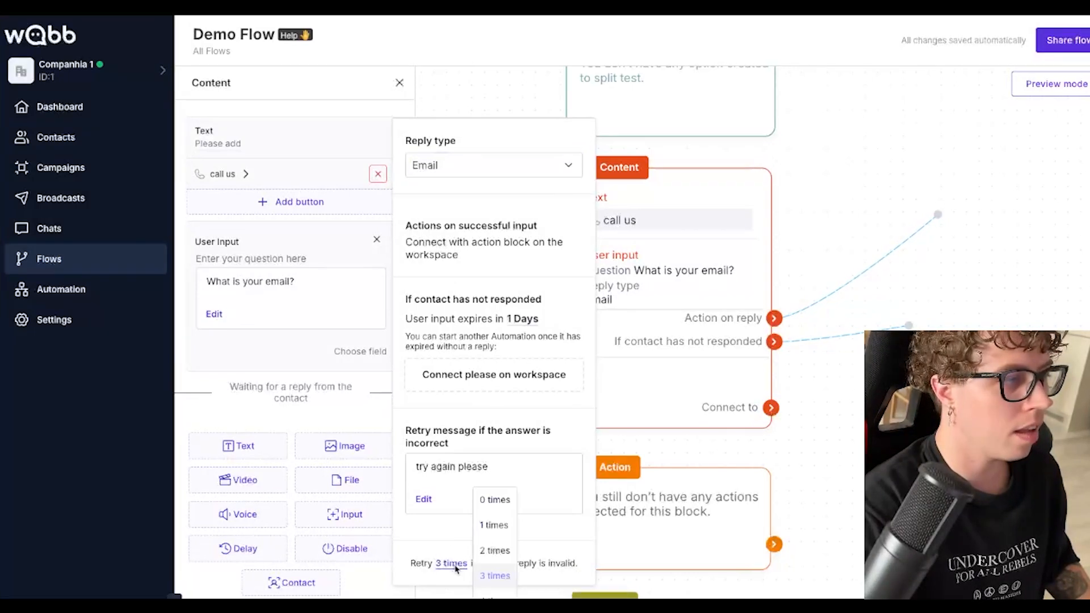
{"action": "left_click", "coordinate": [420, 531]}
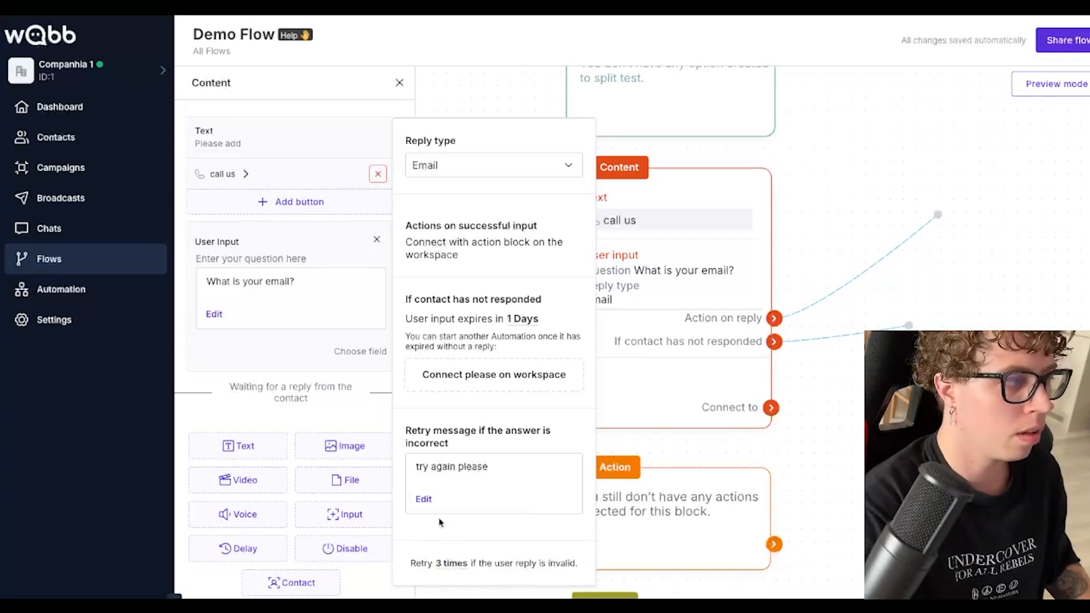
{"action": "left_click", "coordinate": [854, 359]}
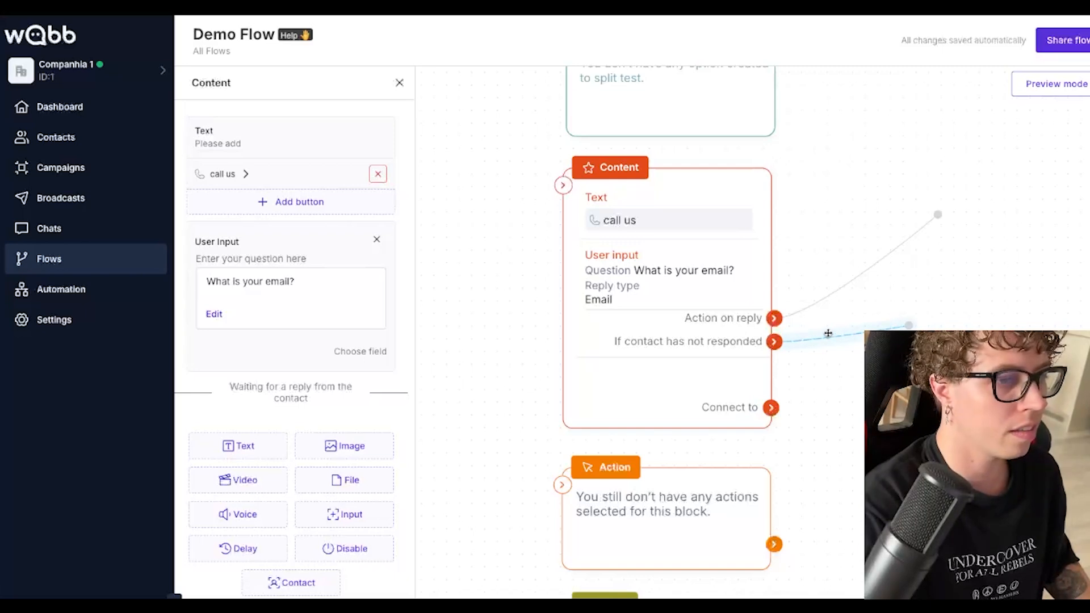
- Browse the actions available for the empty Action block below the email question
{"action": "scroll", "coordinate": [938, 324], "scroll_direction": "down", "scroll_amount": 3}
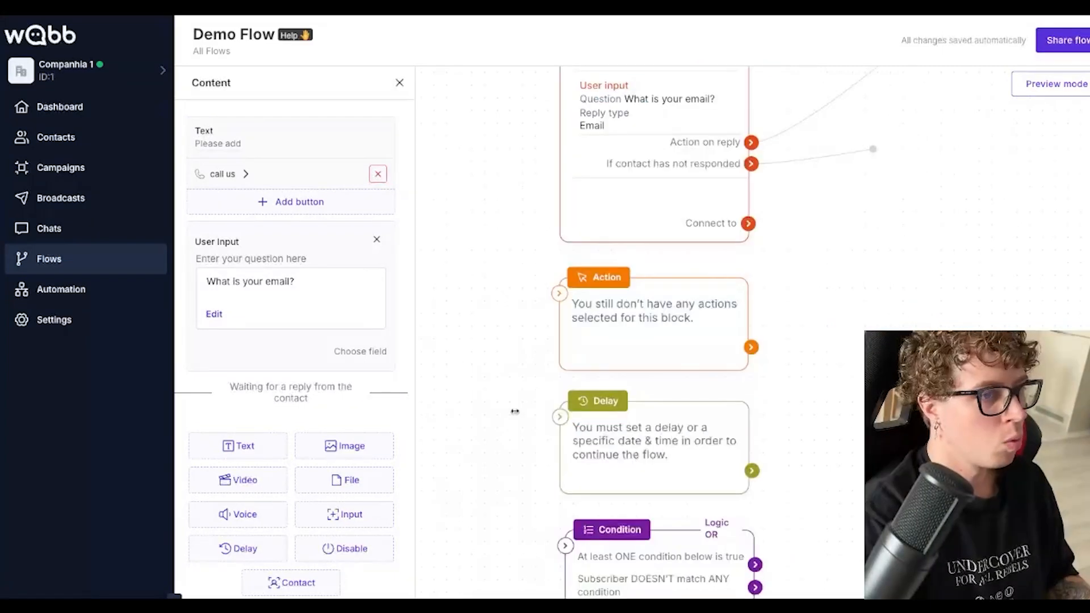
{"action": "left_click", "coordinate": [628, 344]}
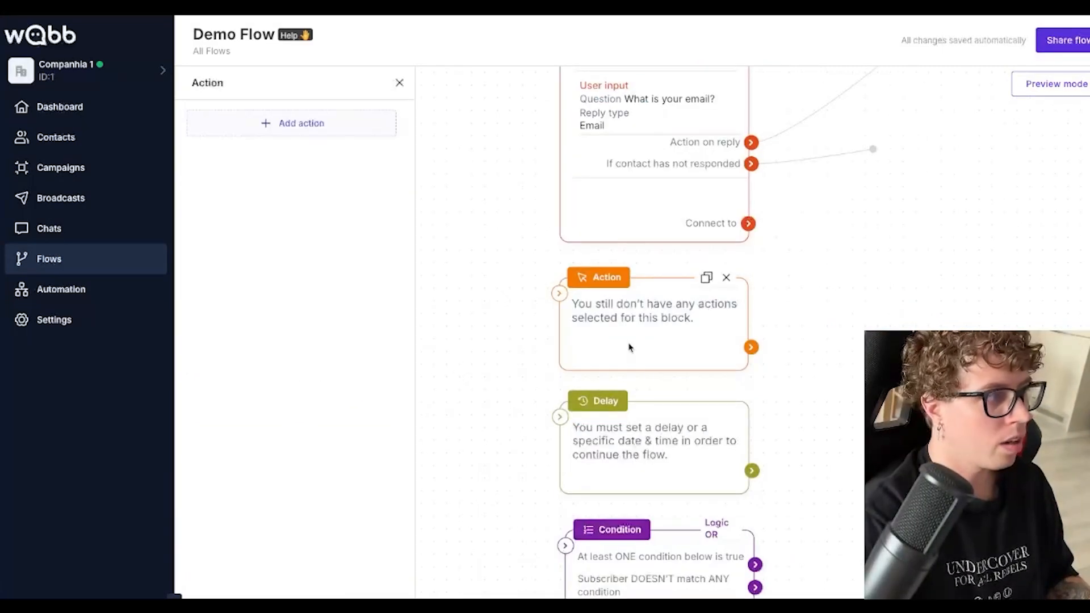
{"action": "left_click", "coordinate": [294, 131]}
{"action": "scroll", "coordinate": [302, 228], "scroll_direction": "down", "scroll_amount": 3}
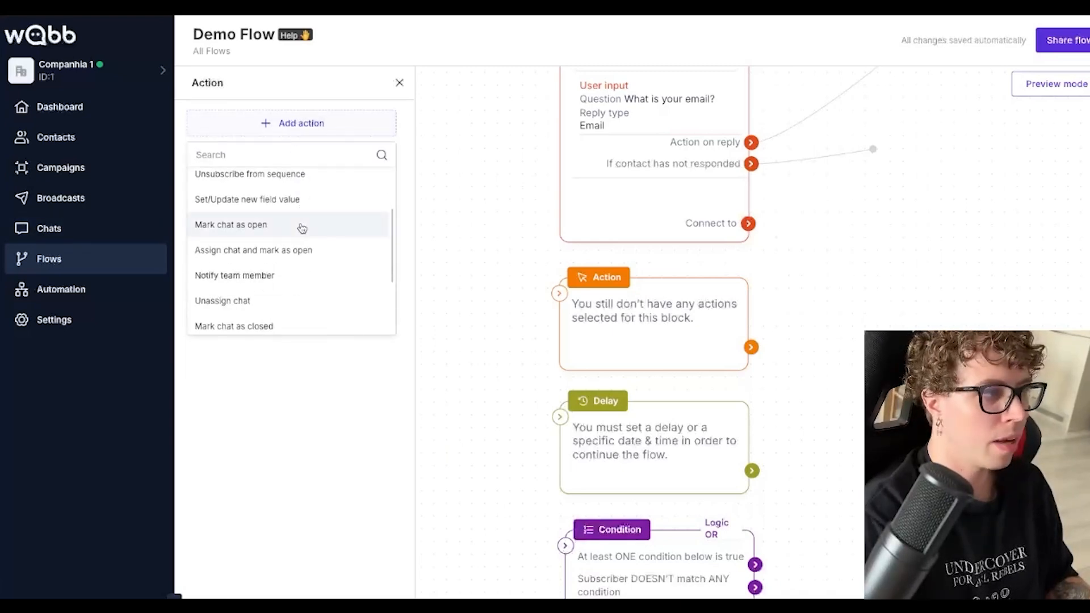
{"action": "scroll", "coordinate": [325, 228], "scroll_direction": "down", "scroll_amount": 1}
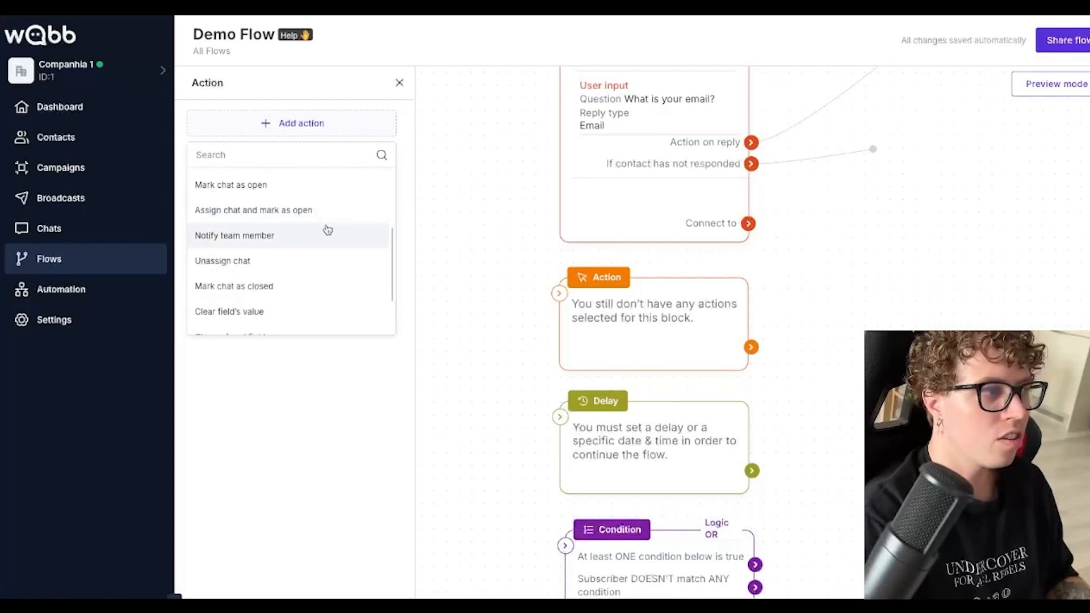
{"action": "scroll", "coordinate": [326, 238], "scroll_direction": "down", "scroll_amount": 2}
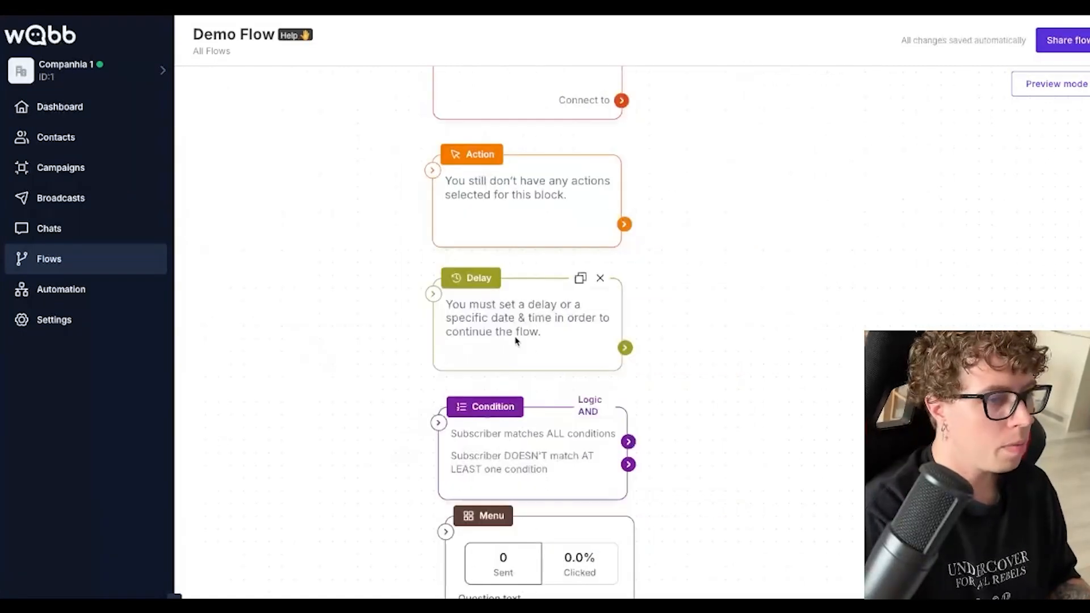
- Review the duration amounts and time units available for the Delay block and close its settings
{"action": "left_click", "coordinate": [516, 340]}
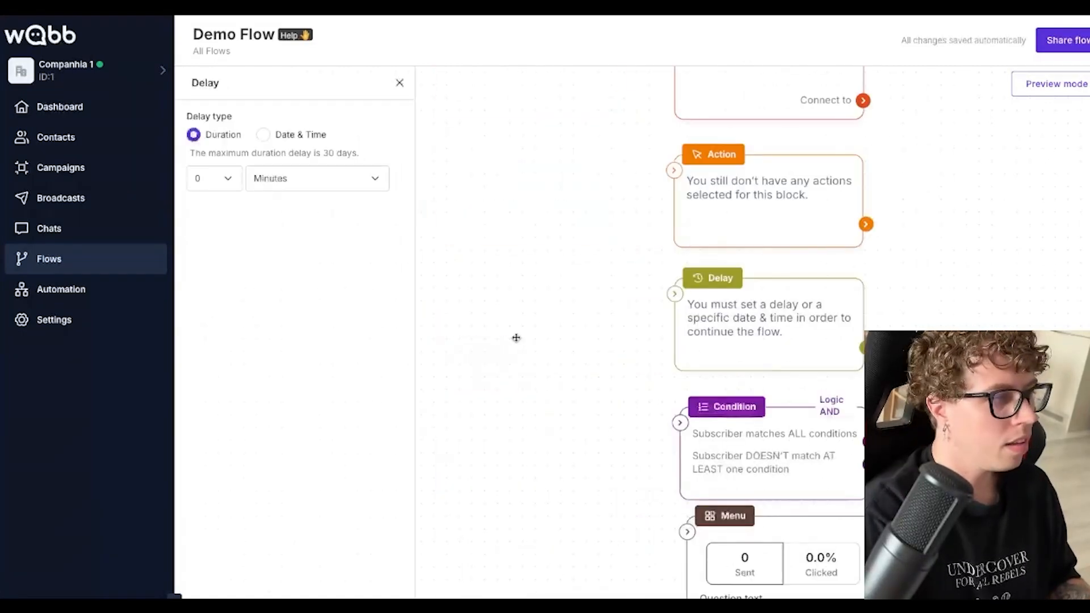
{"action": "left_click", "coordinate": [226, 180]}
{"action": "left_click", "coordinate": [341, 312]}
{"action": "left_click", "coordinate": [325, 185]}
{"action": "left_click", "coordinate": [312, 344]}
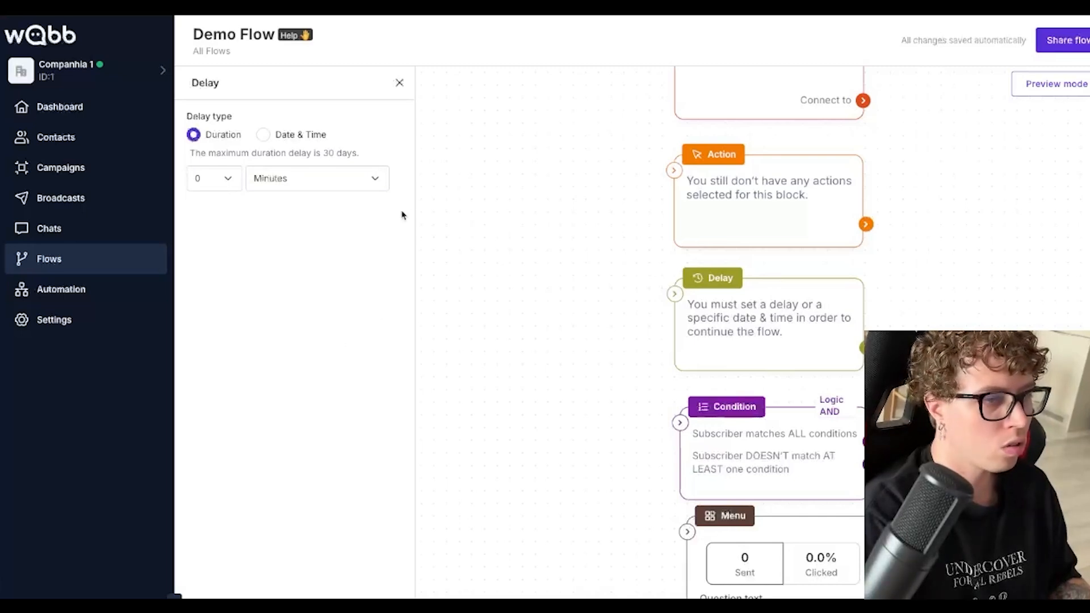
{"action": "left_click", "coordinate": [400, 83]}
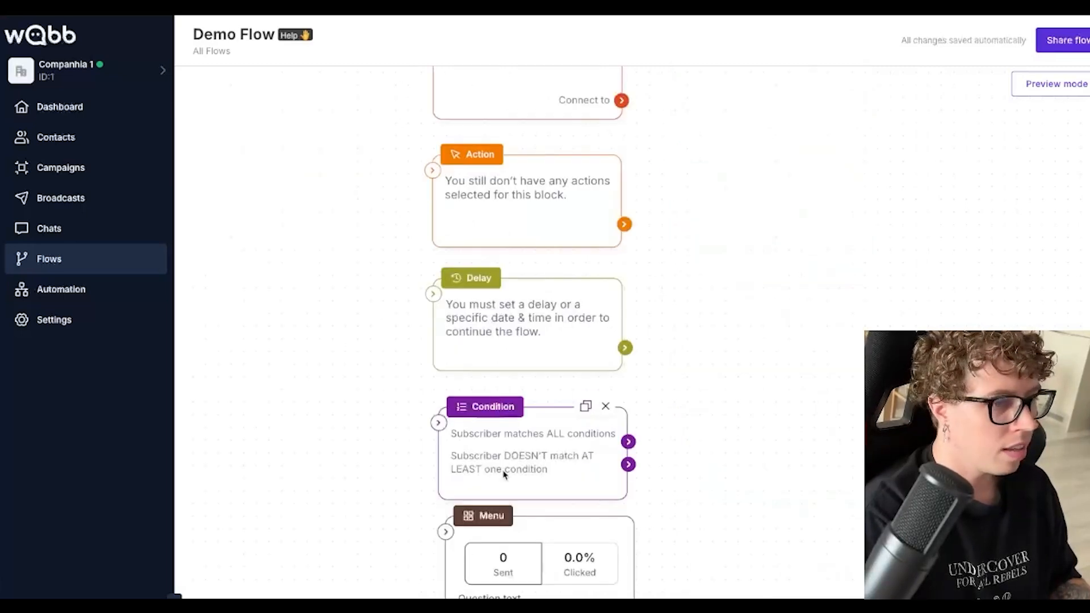
- Move the Condition block slightly up against the Delay block and browse the condition types it offers
{"action": "left_click_drag", "start_coordinate": [502, 464], "coordinate": [495, 430]}
{"action": "left_click", "coordinate": [499, 420]}
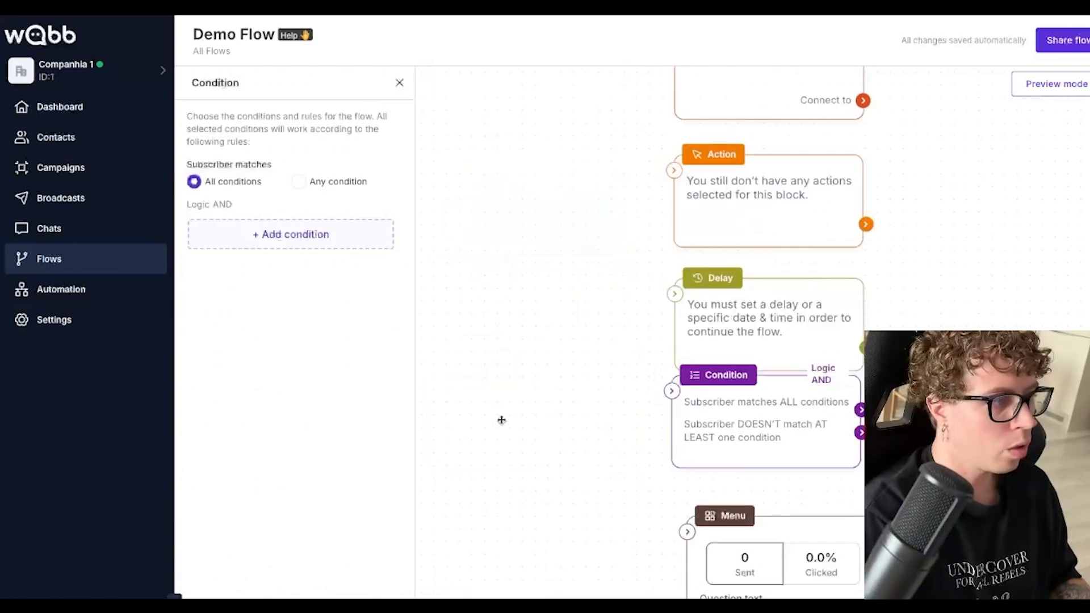
{"action": "left_click", "coordinate": [262, 227]}
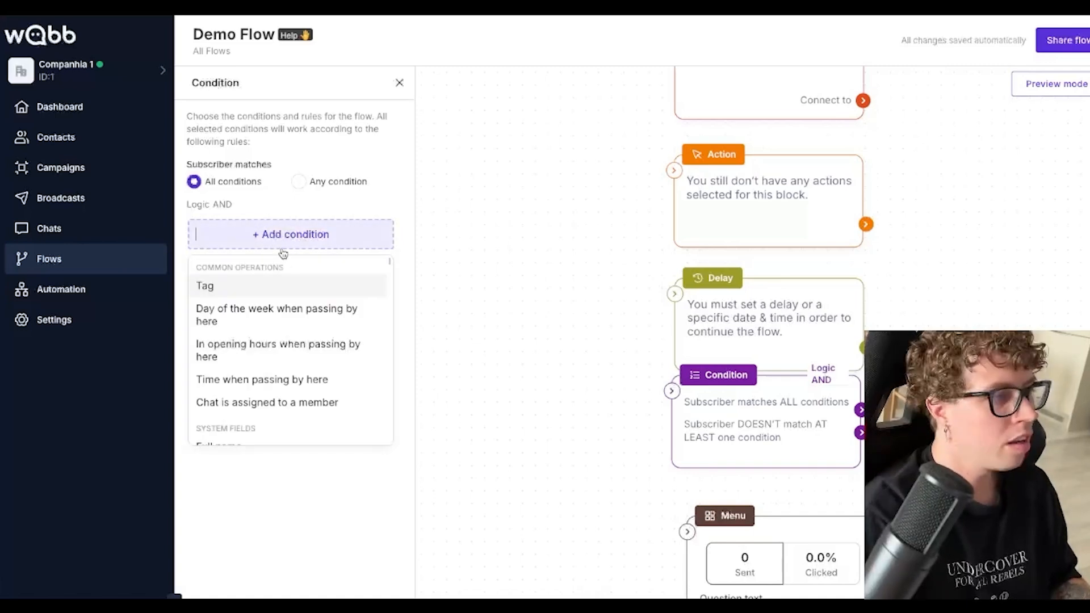
{"action": "left_click", "coordinate": [348, 497]}
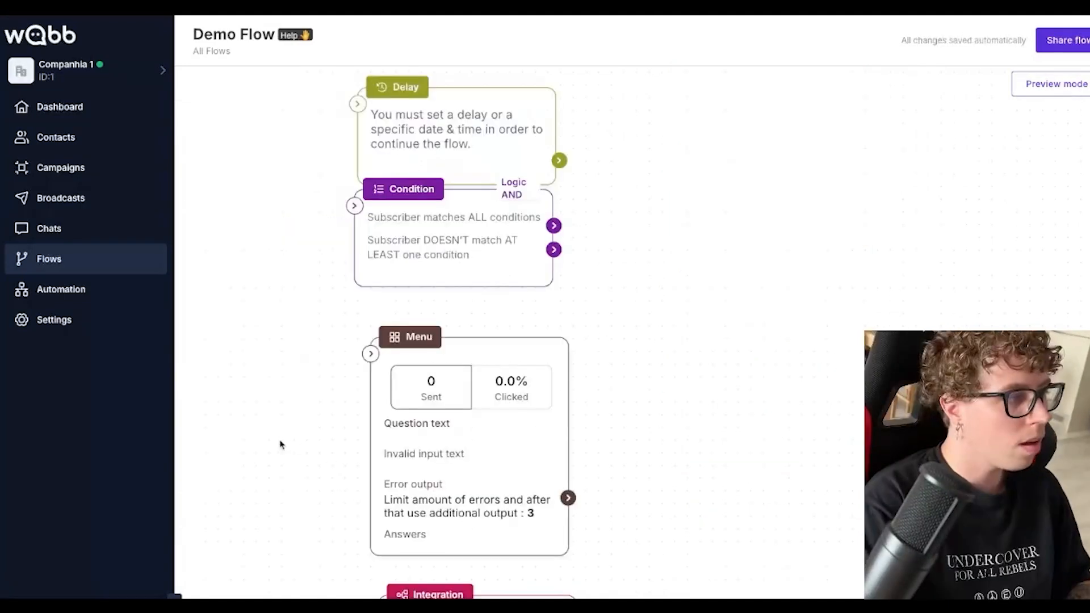
- Set the Menu block's type to Buttons List and close its settings
{"action": "left_click", "coordinate": [427, 436]}
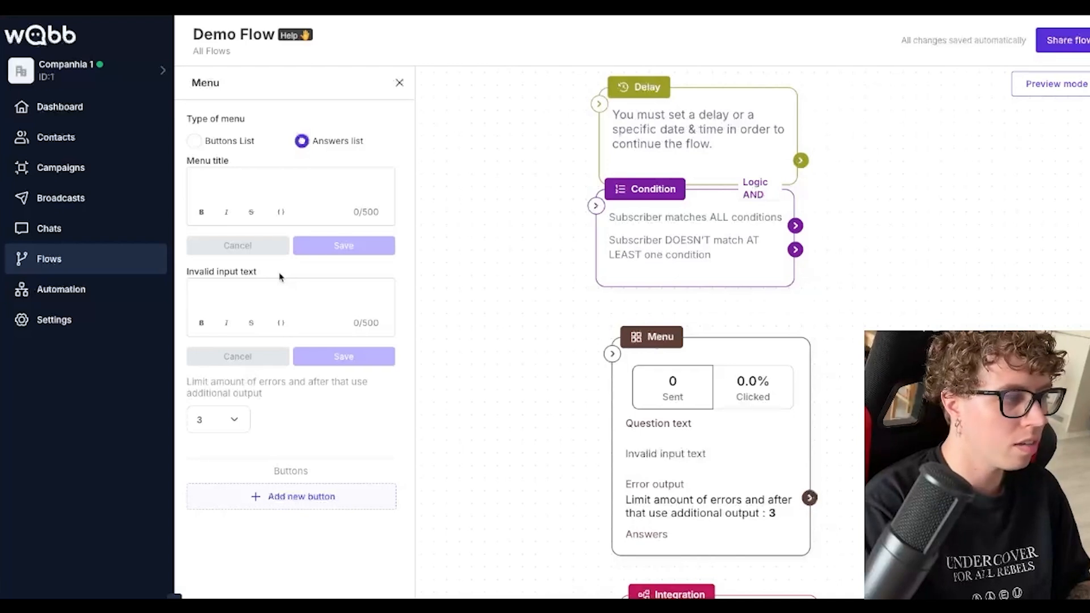
{"action": "left_click", "coordinate": [195, 141]}
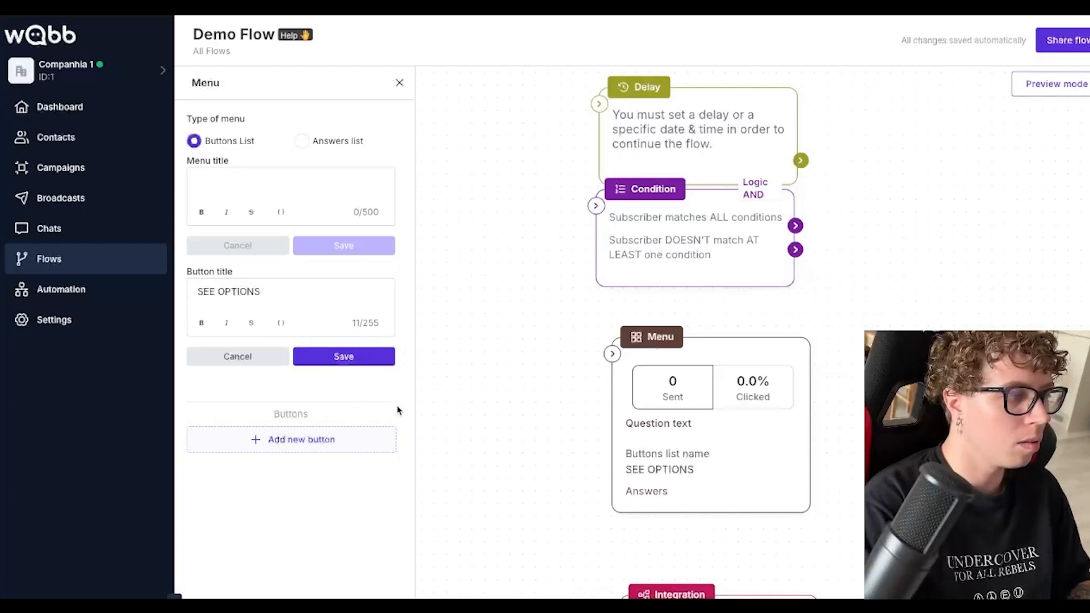
{"action": "left_click", "coordinate": [400, 83]}
- Add an API/Webhook integration to the empty Integration block below the Menu block
{"action": "scroll", "coordinate": [487, 324], "scroll_direction": "down", "scroll_amount": 5}
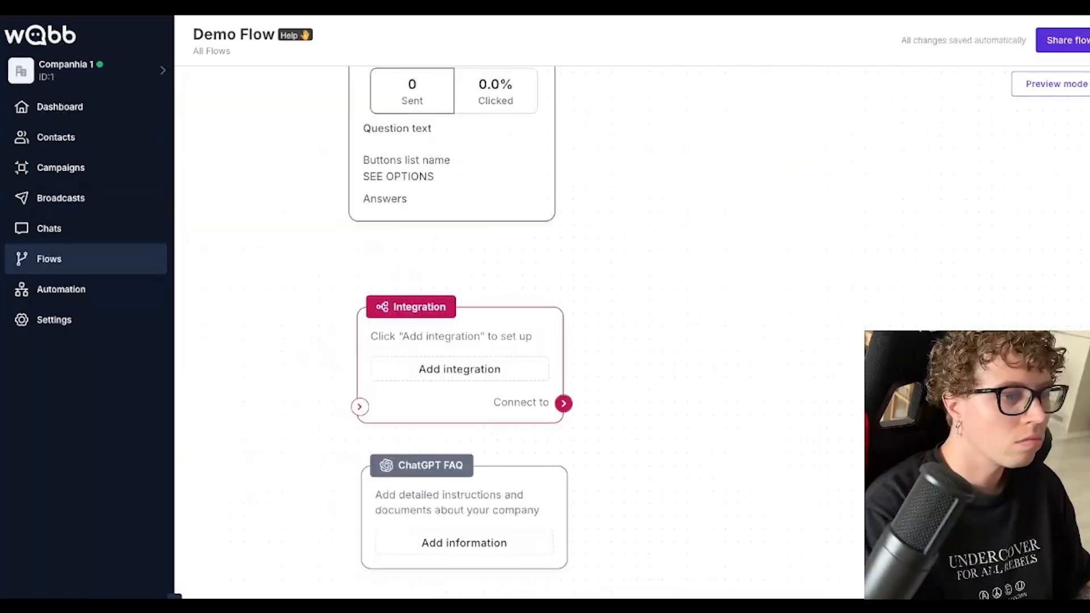
{"action": "left_click", "coordinate": [395, 370]}
{"action": "left_click", "coordinate": [318, 191]}
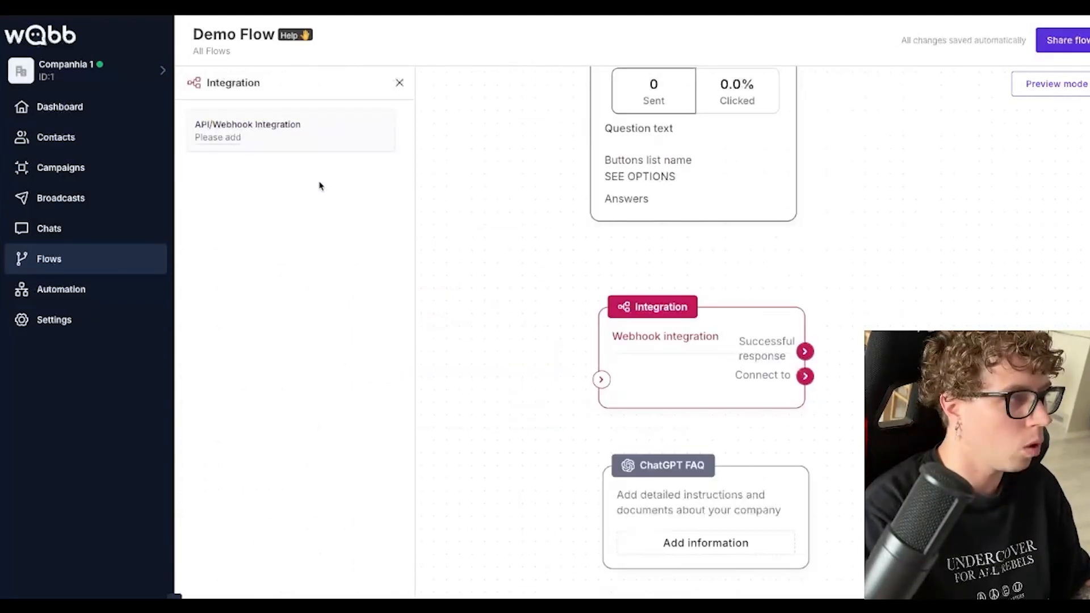
- Review the new webhook's request settings, including its Body and Response mapping sections
{"action": "left_click", "coordinate": [277, 145]}
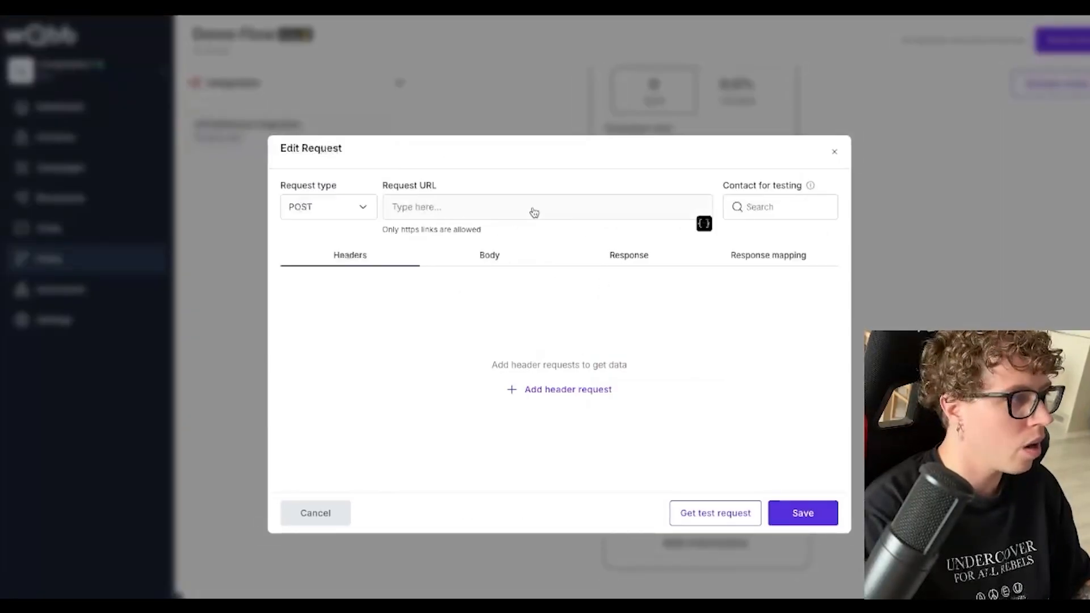
{"action": "left_click", "coordinate": [482, 253]}
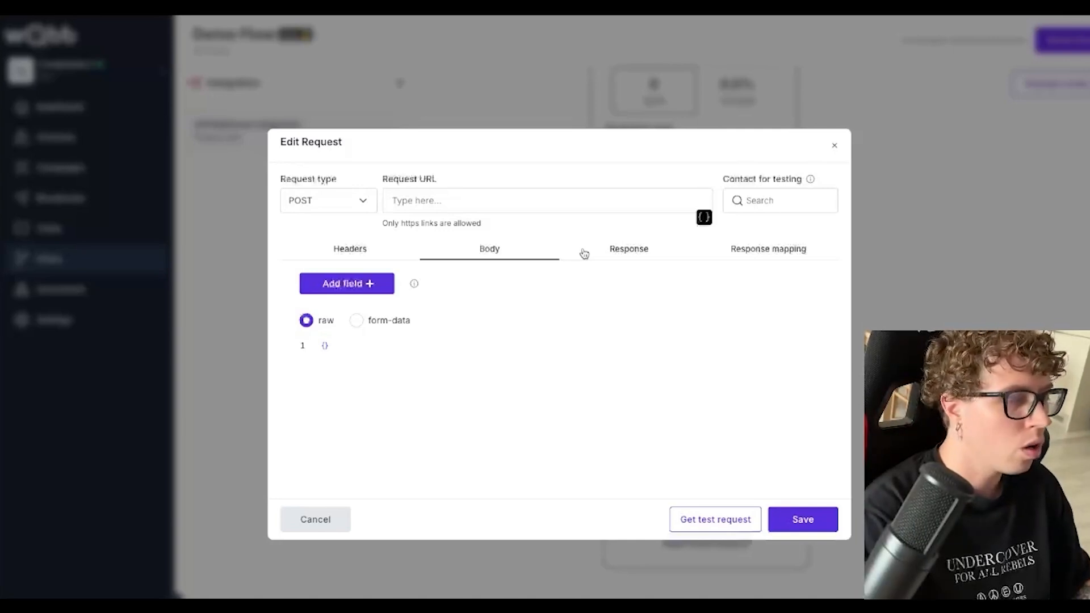
{"action": "left_click", "coordinate": [751, 255]}
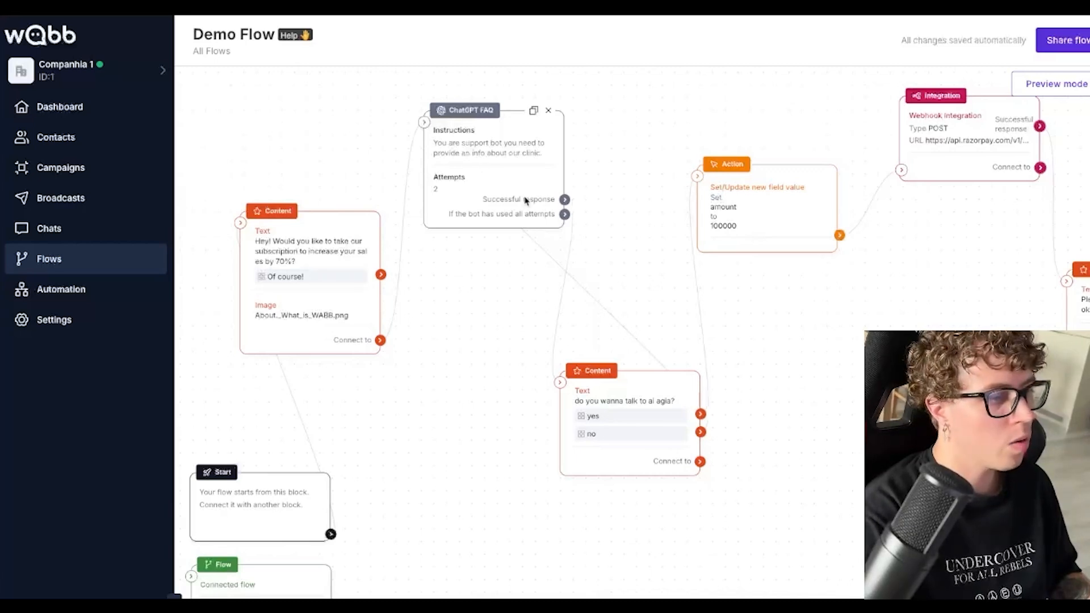
- Inspect the existing webhook Integration block that follows the amount-setting Action in the connected flow
{"action": "left_click_drag", "start_coordinate": [849, 274], "coordinate": [535, 271]}
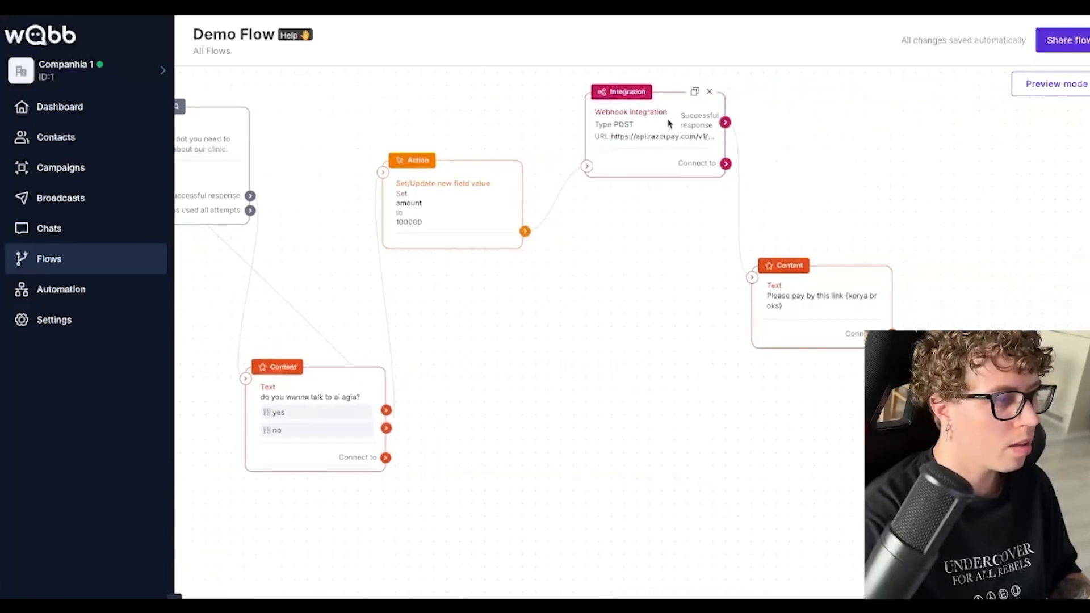